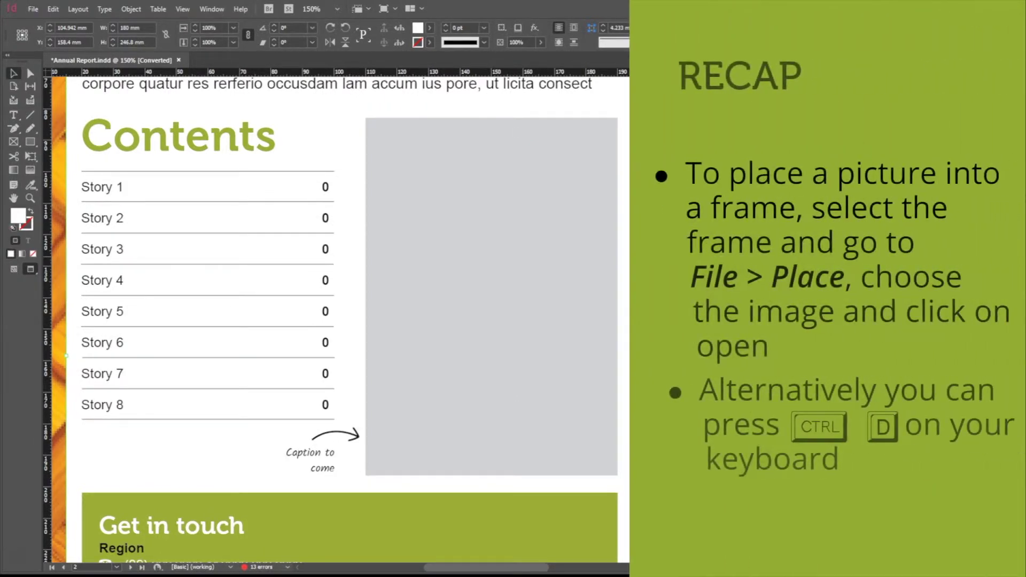
Step: Select the grey Contents frame and place iStock_36117880_XXLARGE into it with File > Place
click(568, 257)
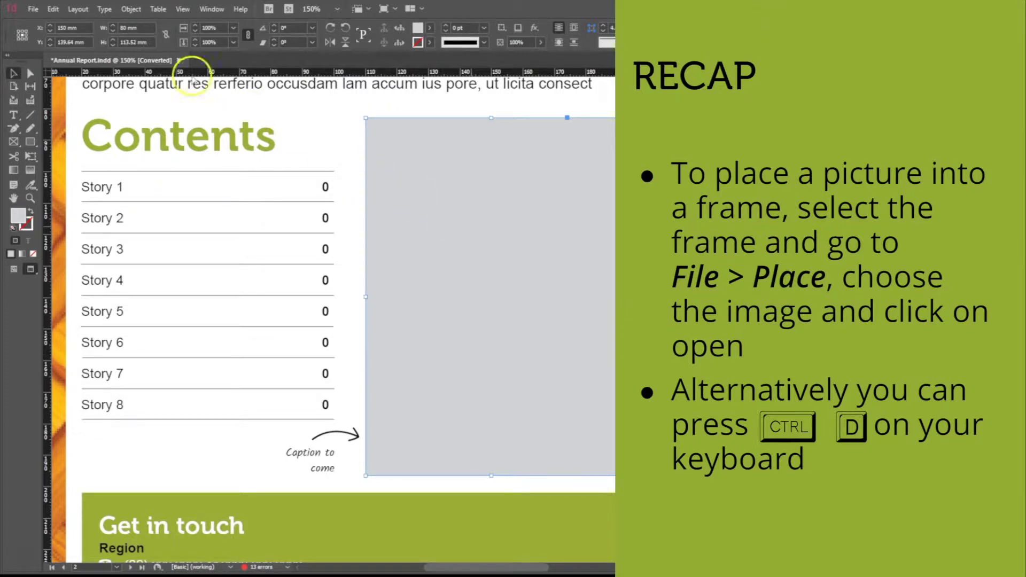
click(32, 9)
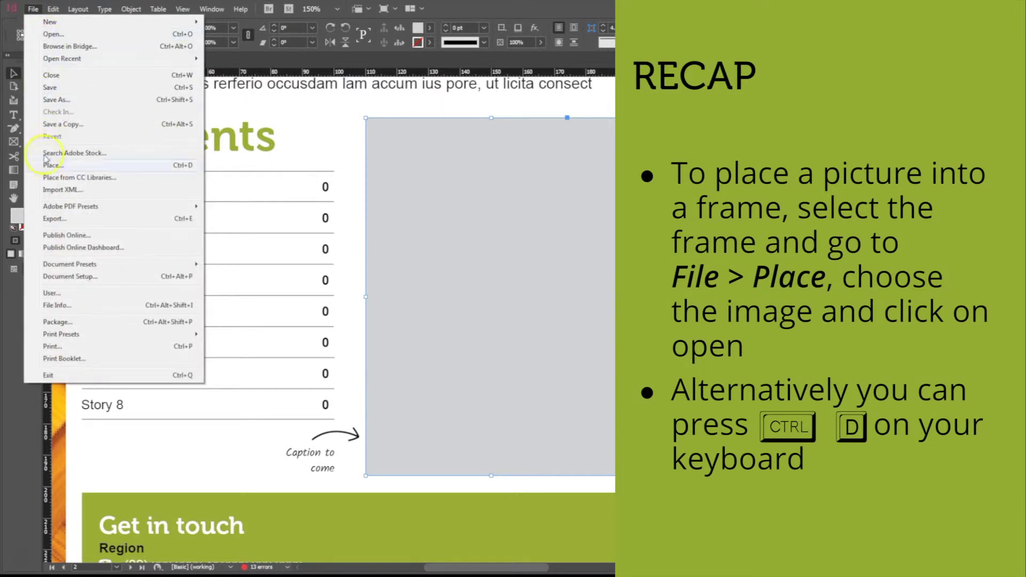
click(69, 166)
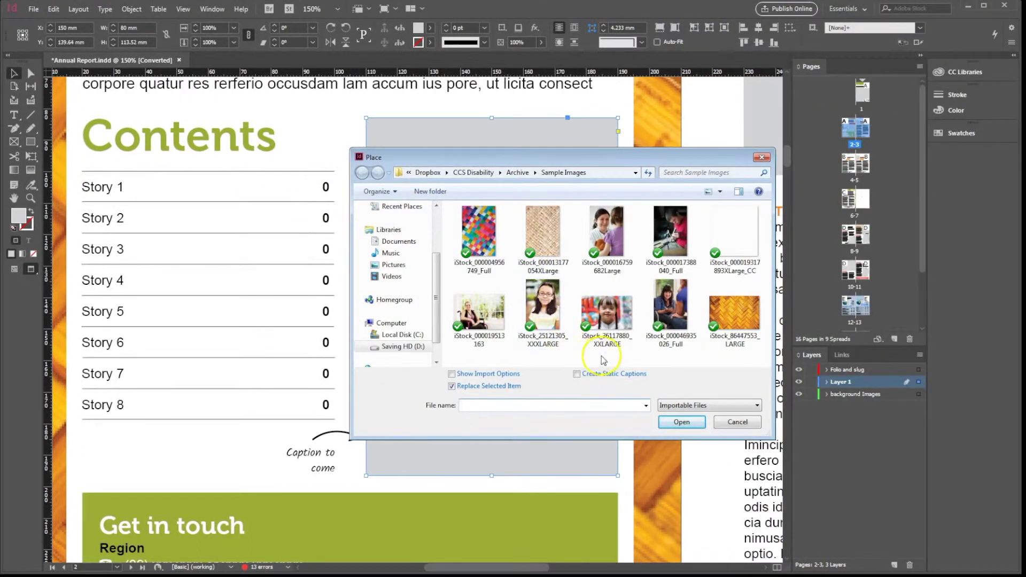
click(609, 320)
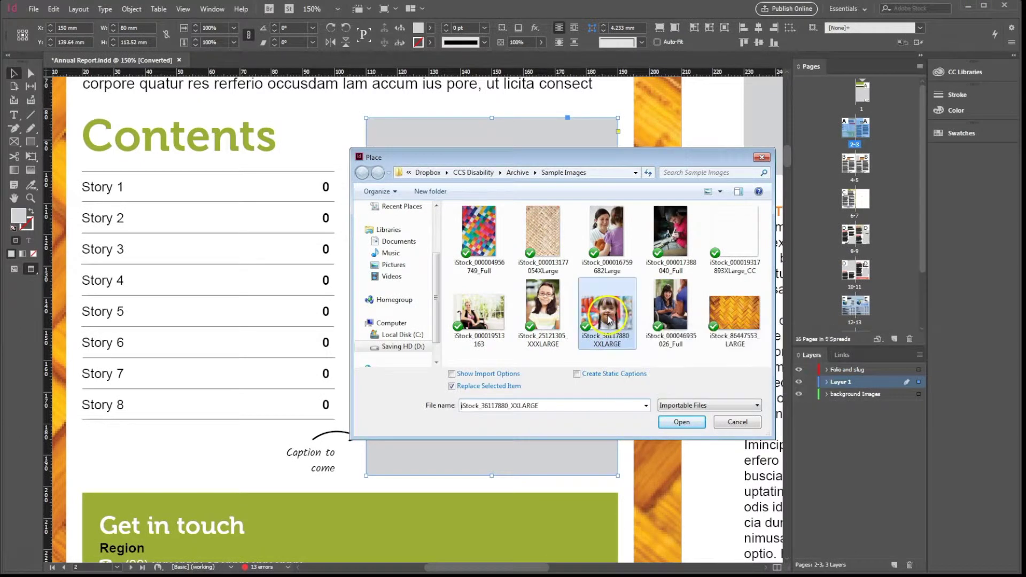
click(681, 423)
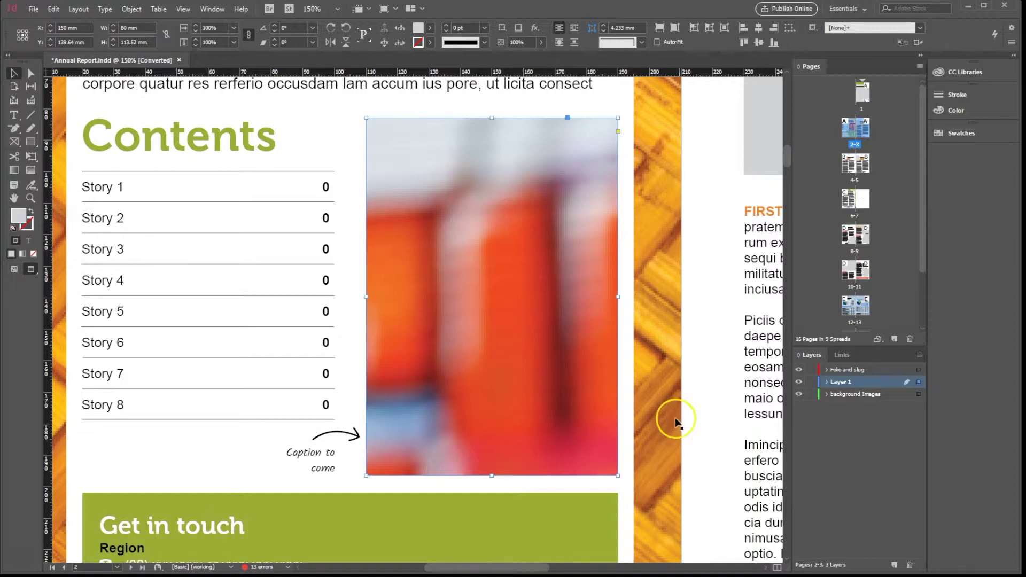
Step: Select the photo content with the Direct Selection tool and zoom out to 50%
click(31, 78)
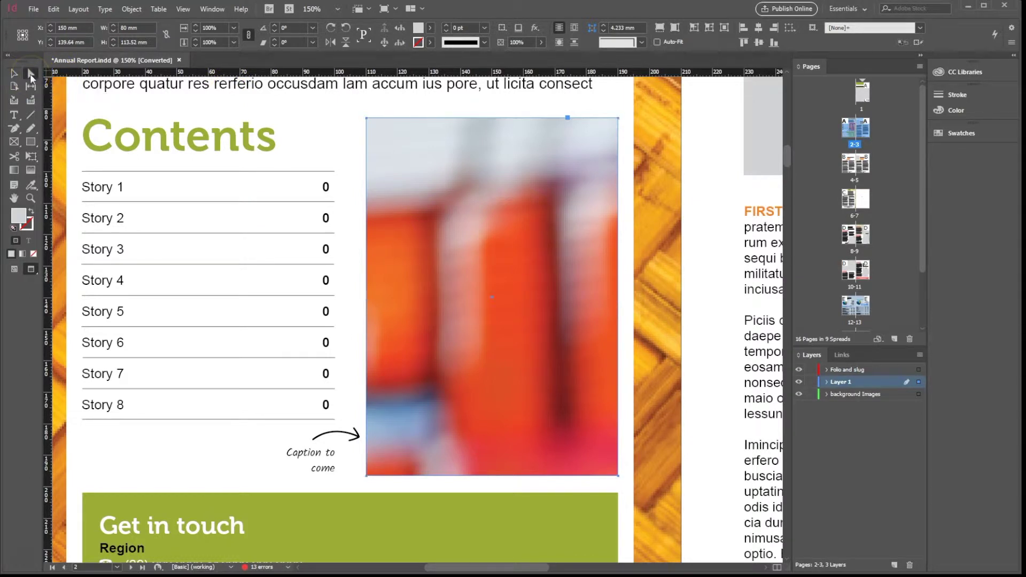
click(455, 232)
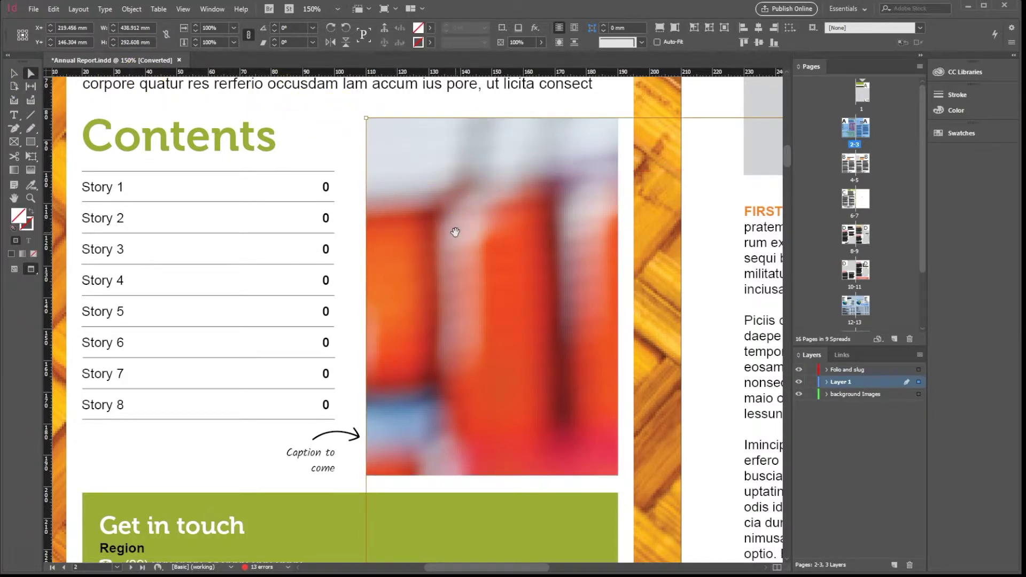
key(ctrl+minus)
key(ctrl+minus)
key(ctrl+minus)
key(ctrl+minus)
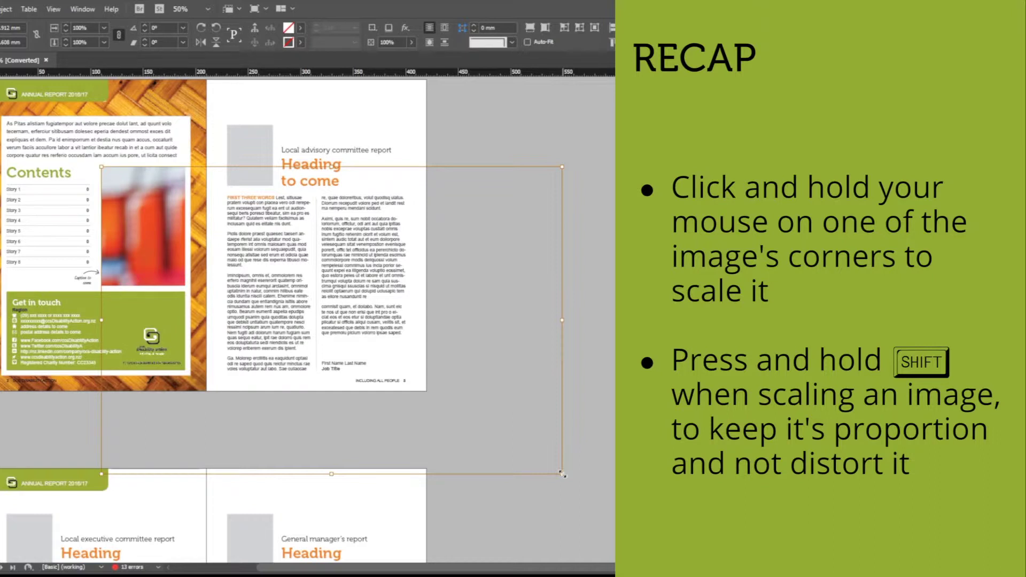
Step: Resize the photo proportionally to fill the frame and move it to centre the girl's face
drag(562, 473, 183, 220)
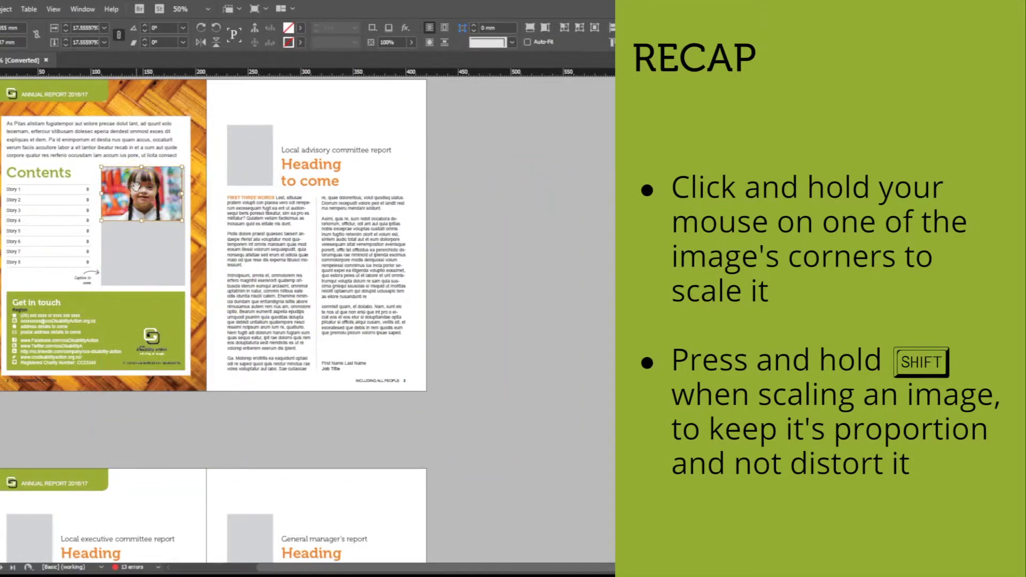
key(ctrl+equal)
key(ctrl+equal)
key(ctrl+equal)
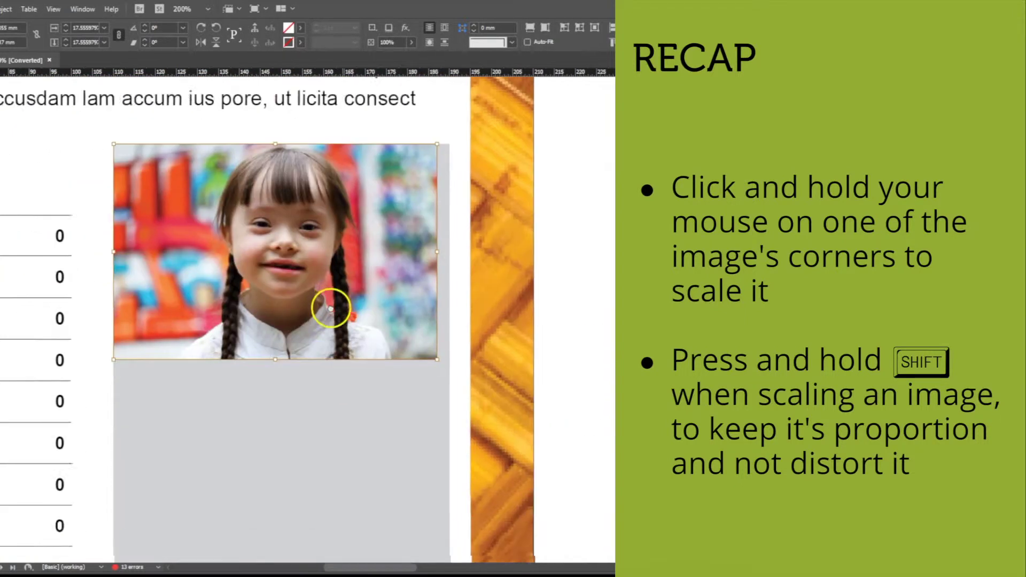
drag(334, 304, 330, 237)
key(ctrl+minus)
drag(412, 271, 514, 478)
drag(390, 229, 262, 247)
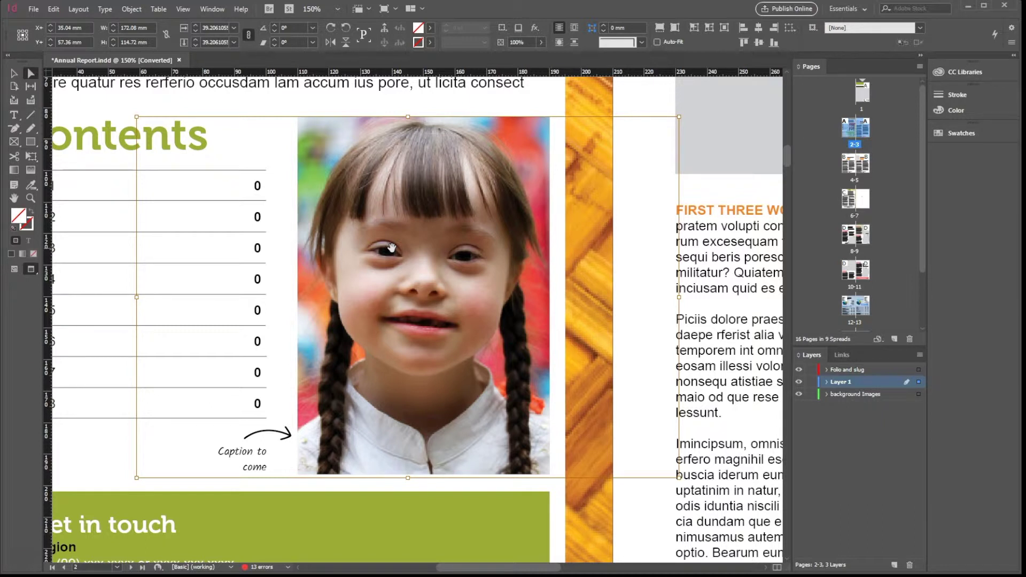
Step: Delete the scaled photo and reselect the empty grey frame with the Selection tool
key(Delete)
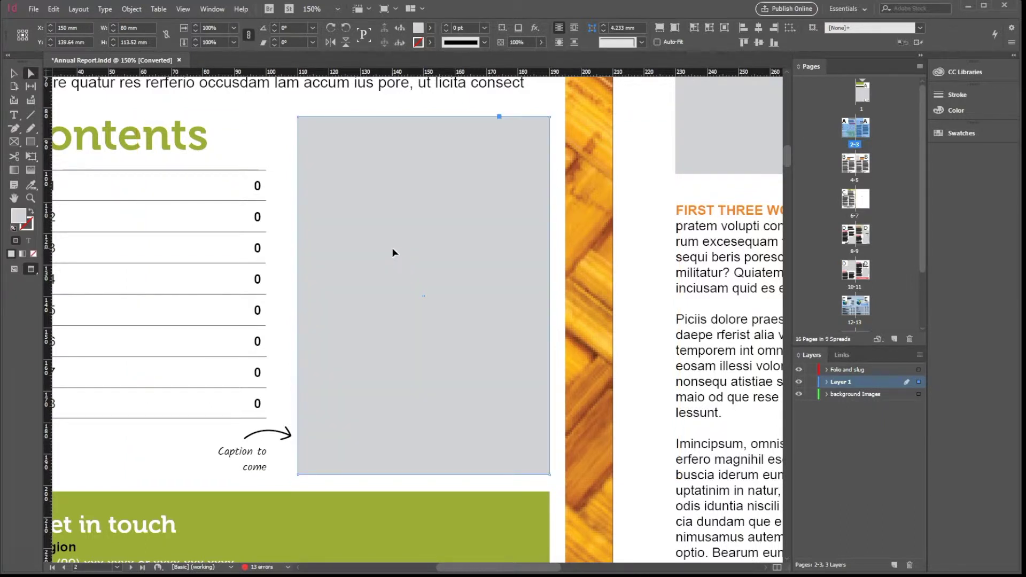
click(13, 74)
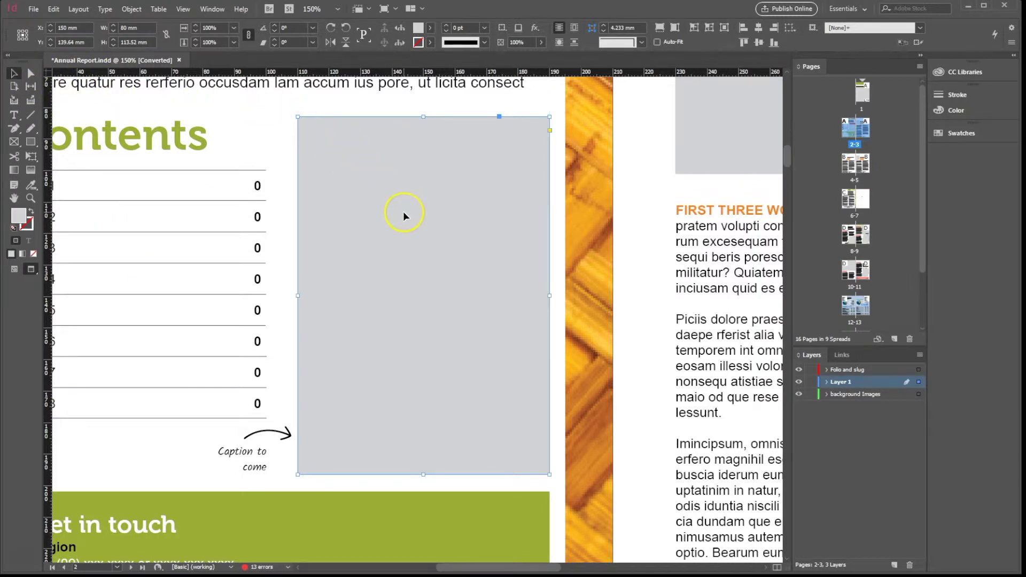
click(416, 246)
Step: Place iStock_36117880_XXLARGE into the empty Contents frame again
click(34, 9)
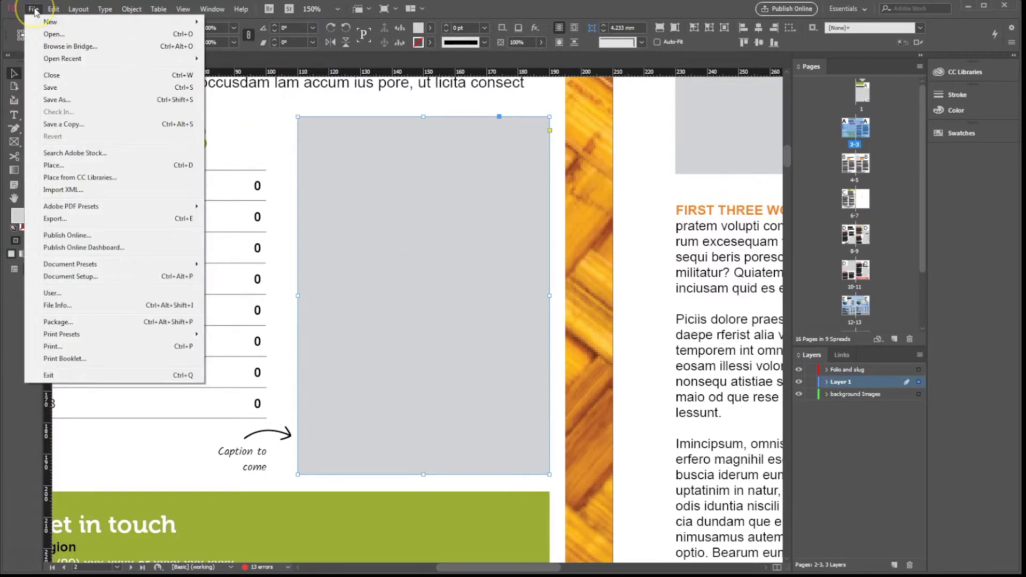
click(60, 165)
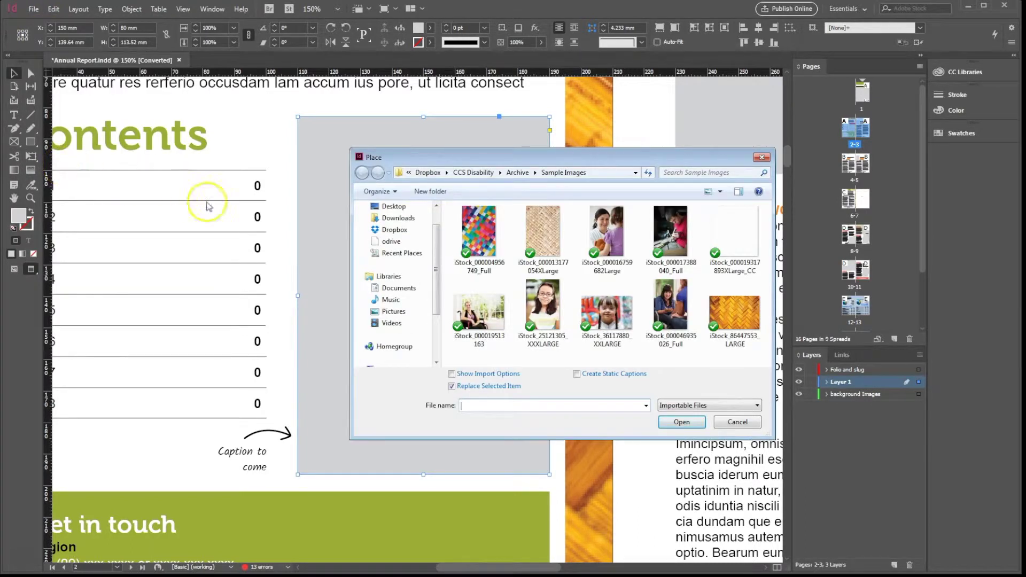
click(607, 314)
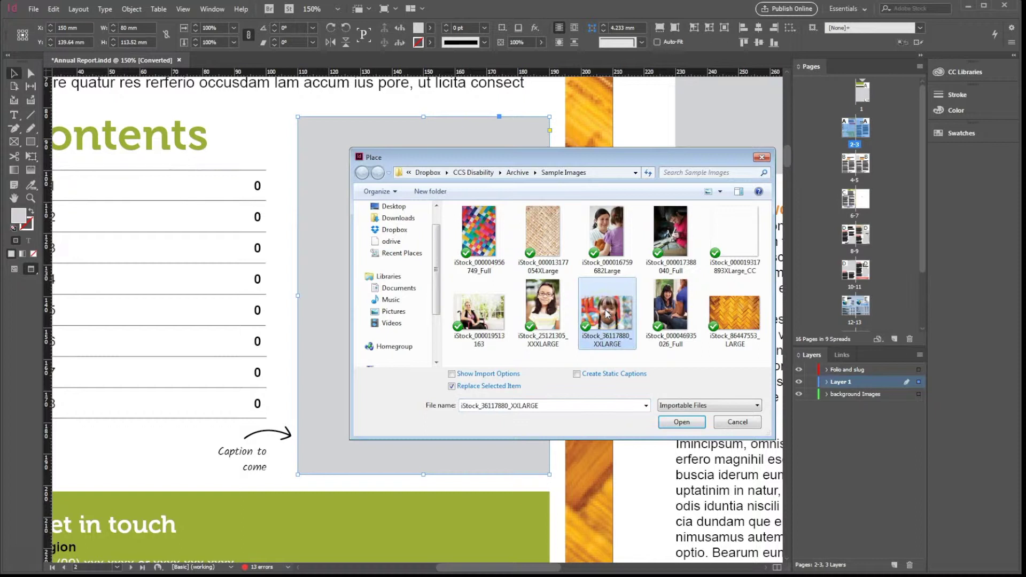
click(686, 427)
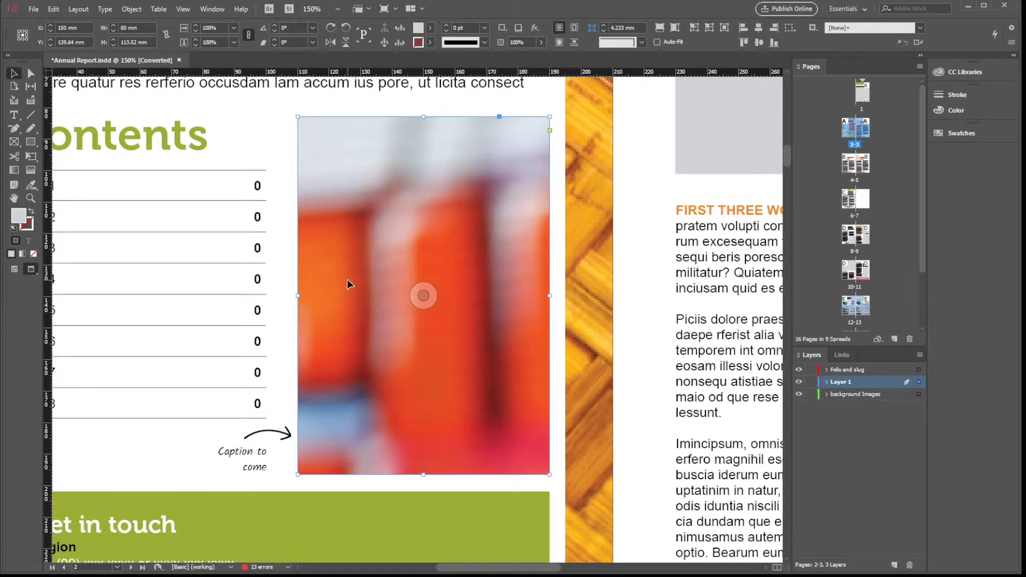
Step: Switch to Direct Selection and apply Fill Frame Proportionally to the photo
click(30, 73)
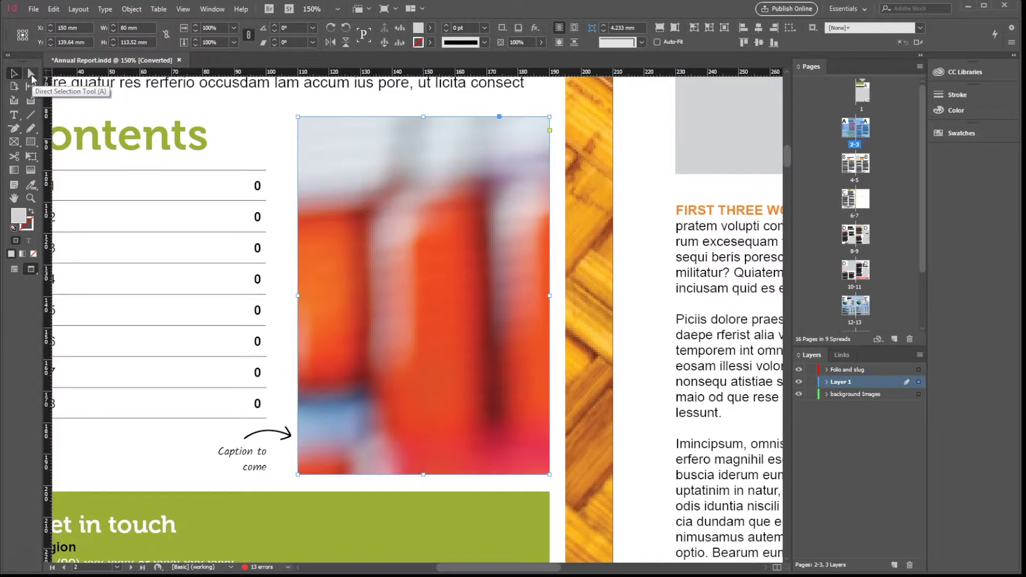
click(31, 75)
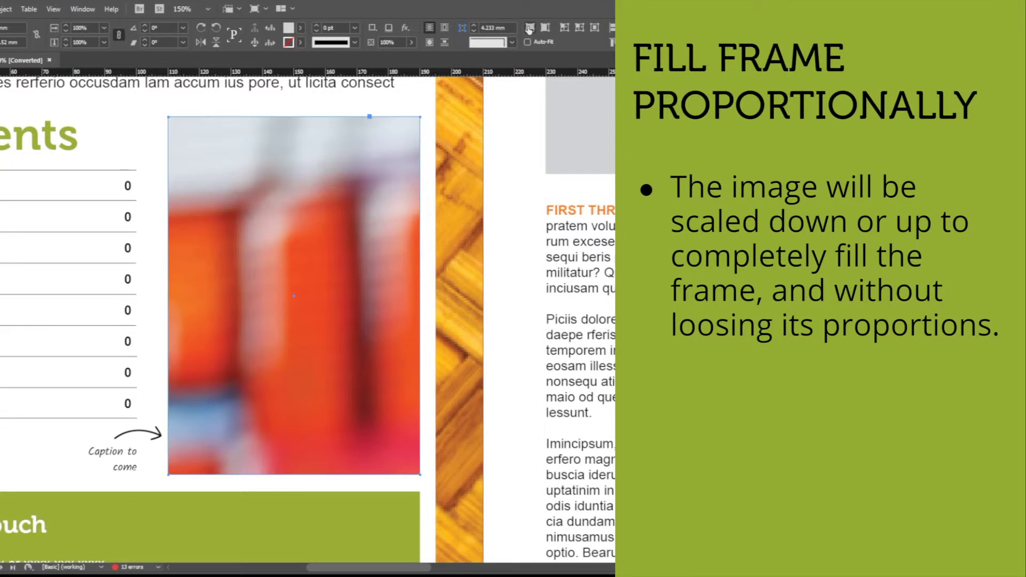
click(530, 28)
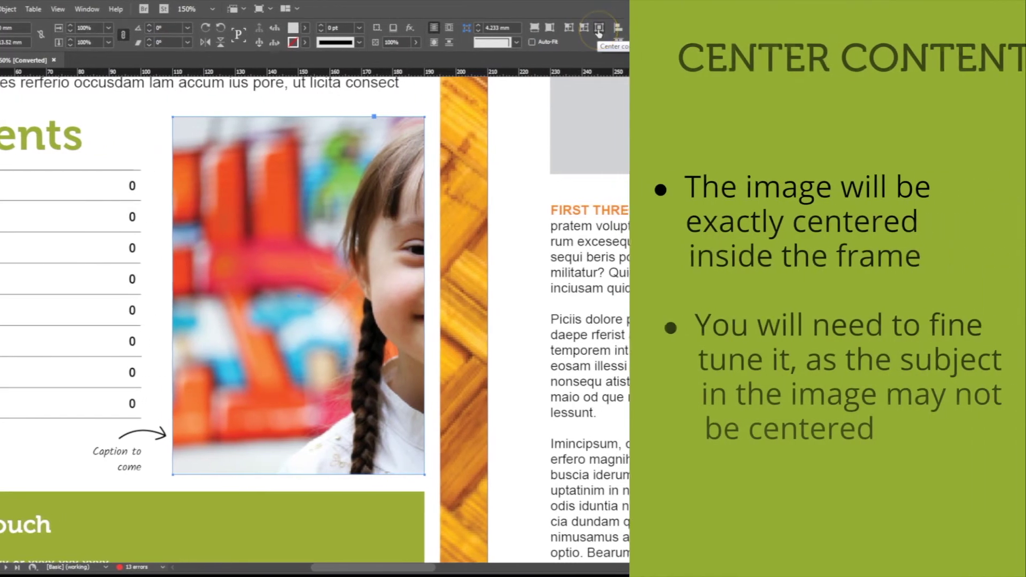
Step: Apply Center Content so the girl's face sits in the middle of the frame
click(723, 29)
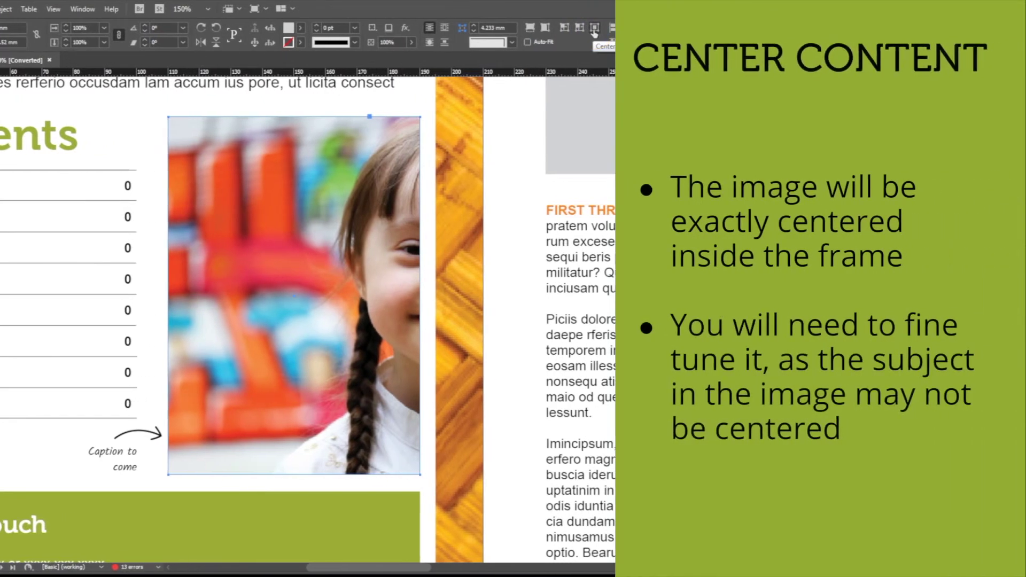
click(594, 29)
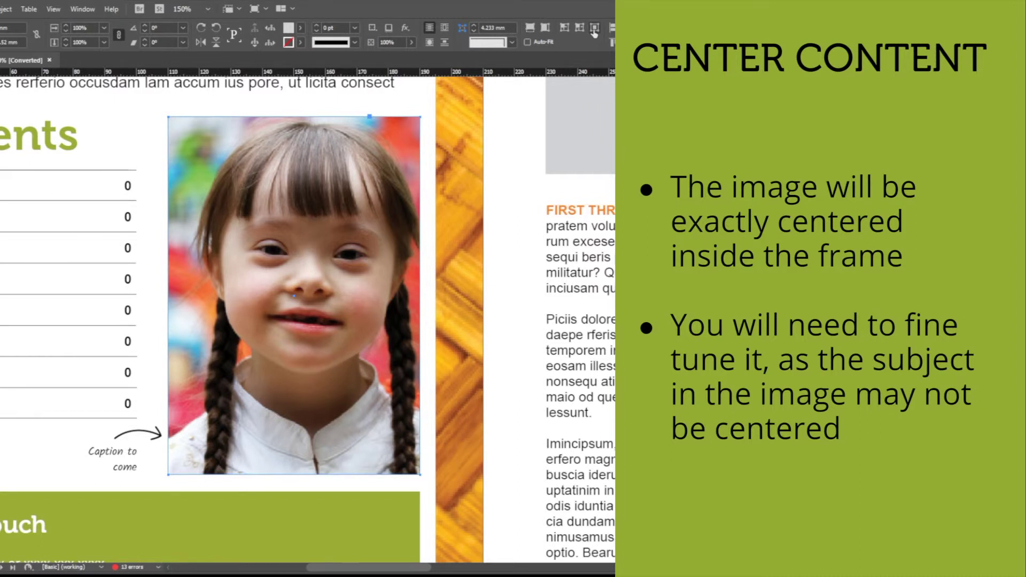
click(272, 270)
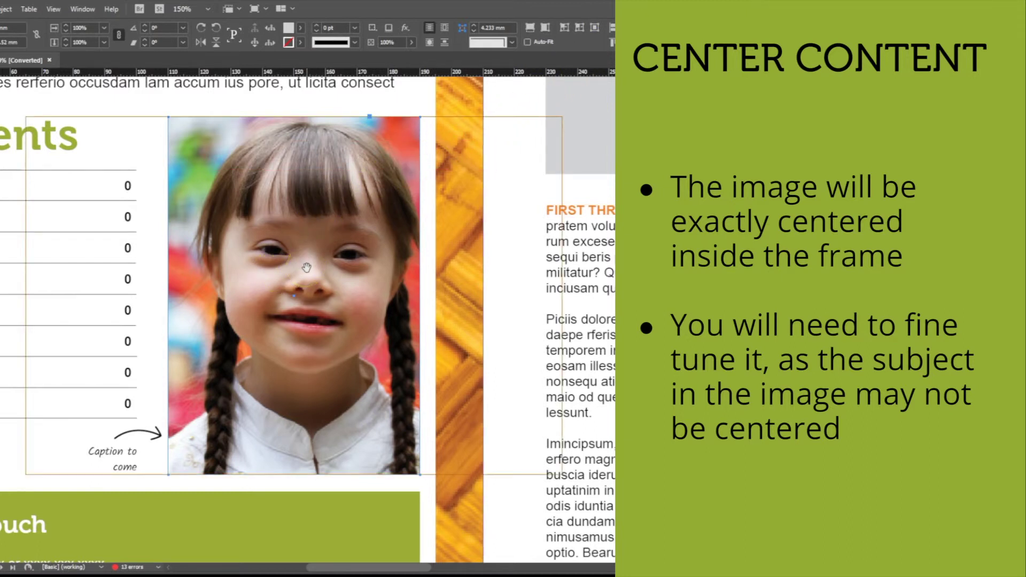
Step: Drag the photo a few pixels left within the frame to fine-tune the girl's position
drag(308, 268, 299, 267)
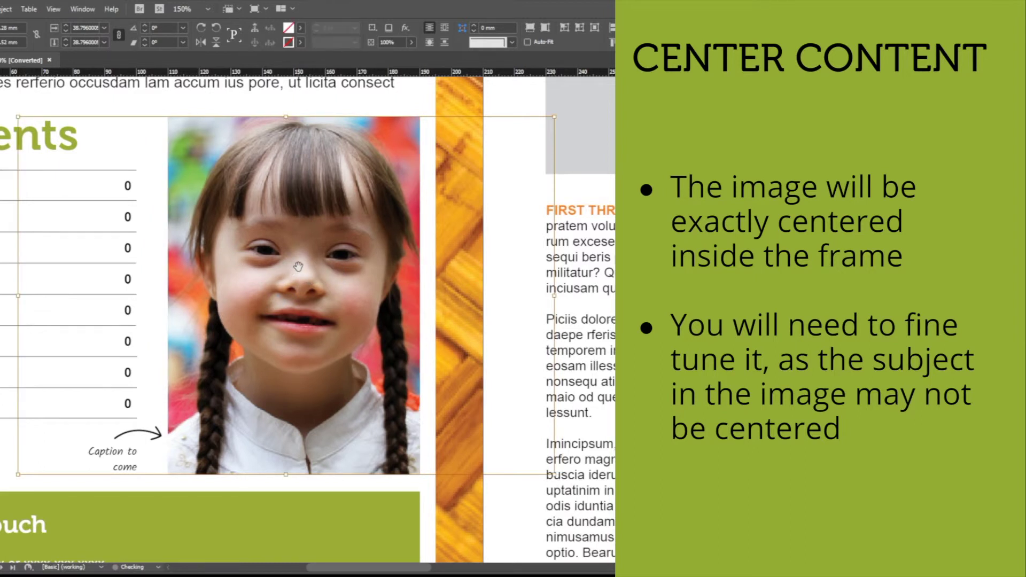
drag(298, 266, 294, 271)
drag(293, 273, 285, 268)
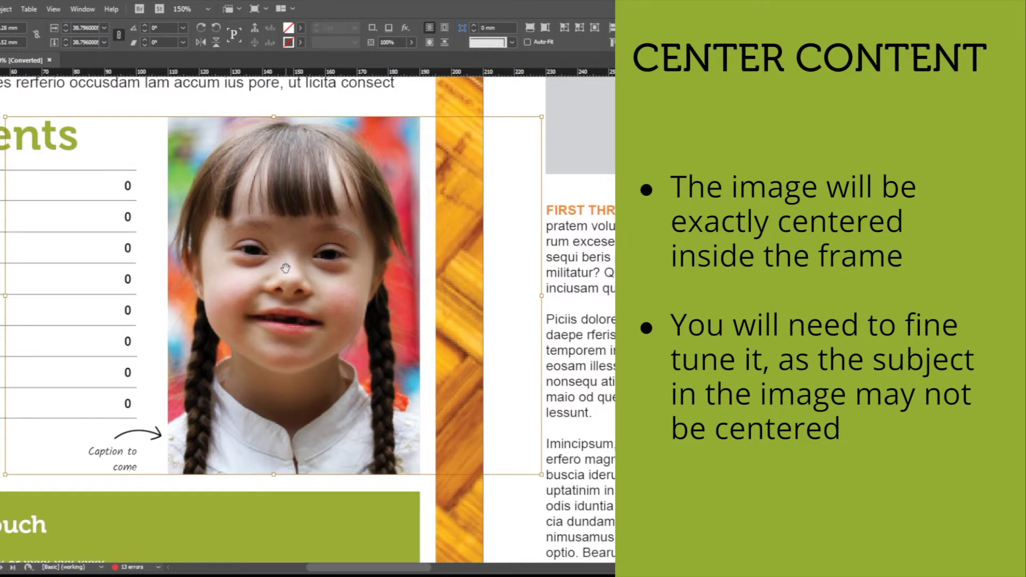